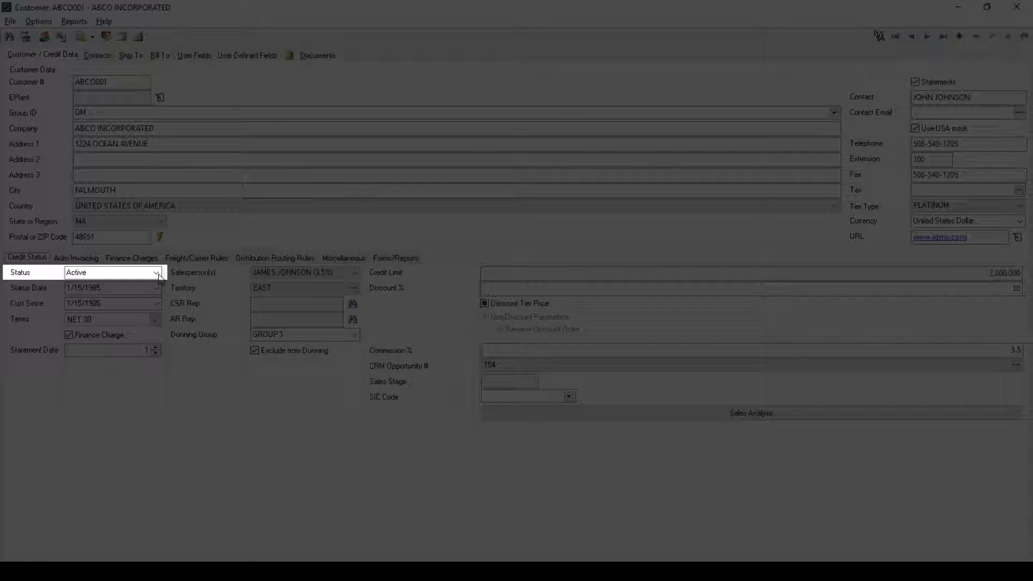
# Examine the available status choices for customer ABCO INCORPORATED, leave the status unchanged, and view the customer's auto-invoicing settings.
pyautogui.click(159, 274)
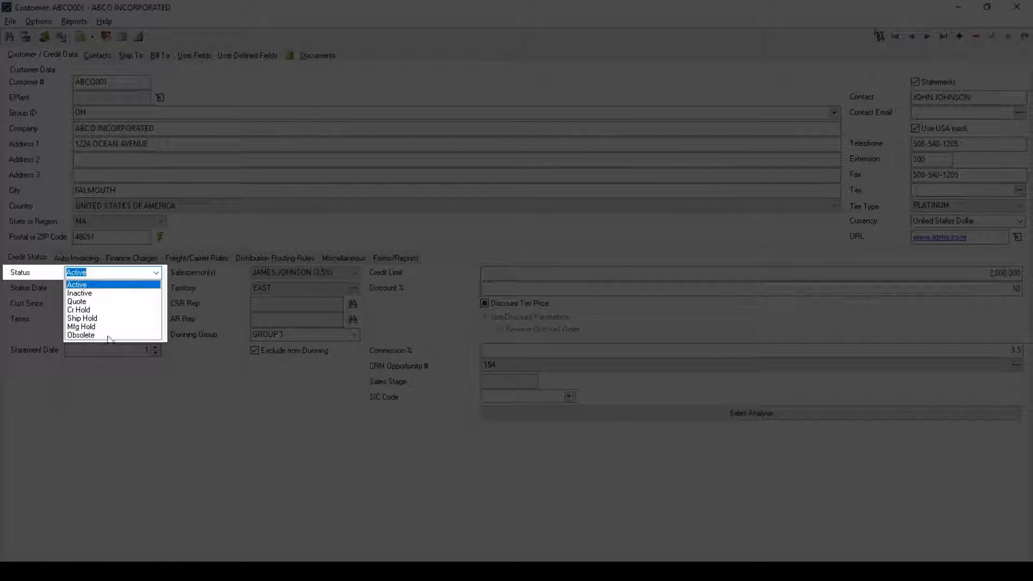
pyautogui.click(192, 342)
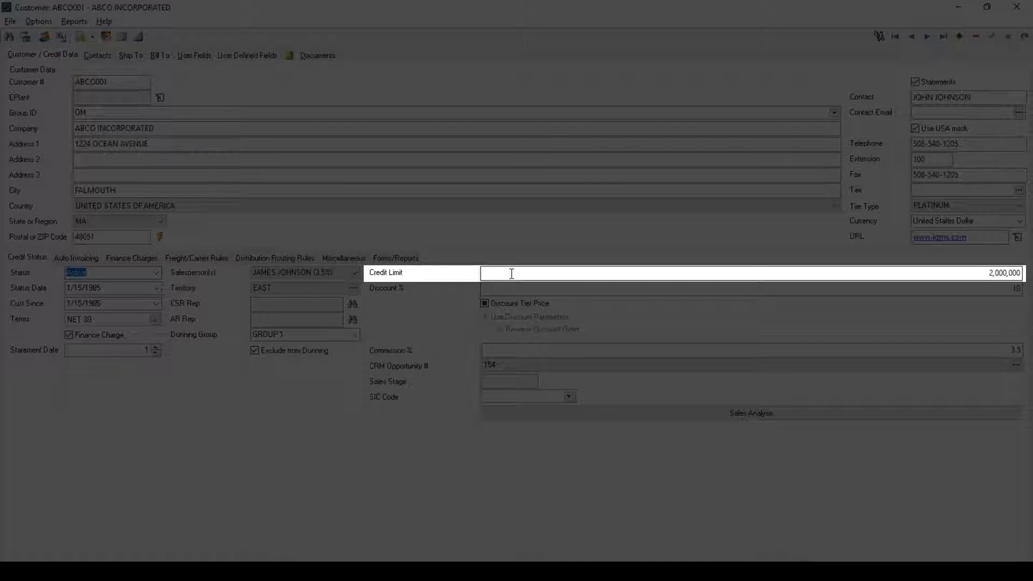
pyautogui.click(95, 261)
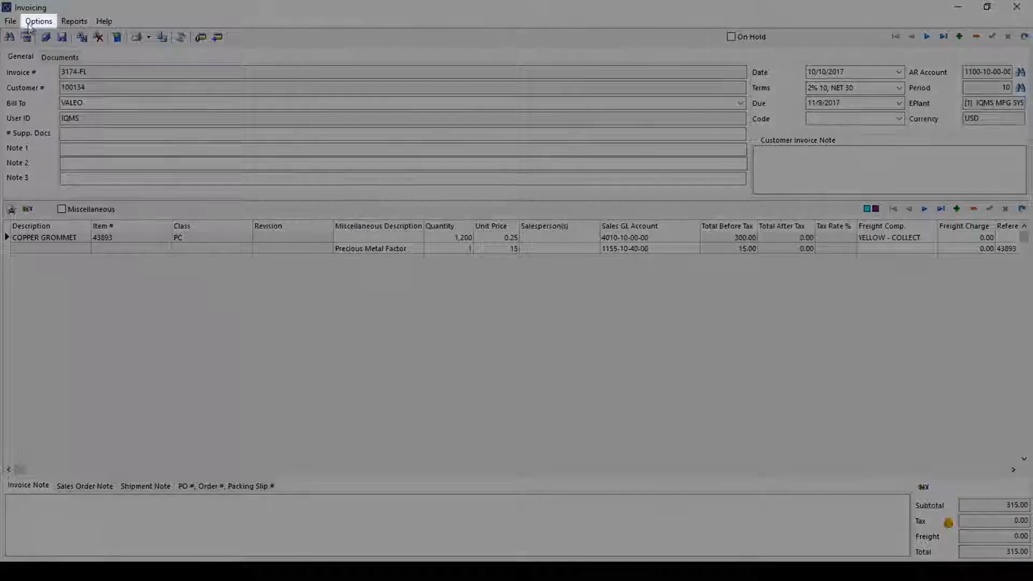
# Run AutoInvoice with a maximum date of 1/5/2018 and bring up the first VALEO invoice in the pick list.
pyautogui.click(36, 22)
pyautogui.click(81, 82)
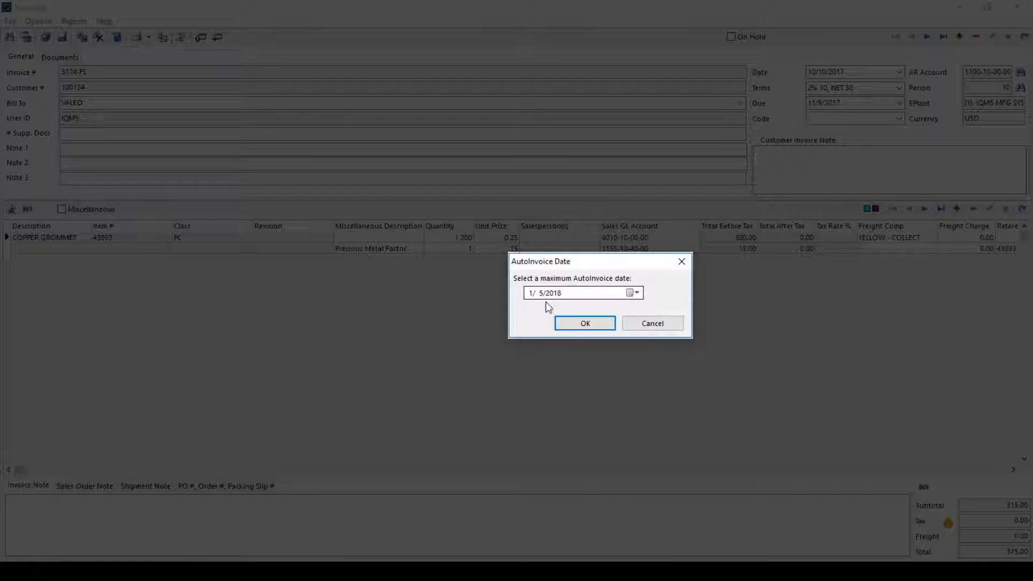
pyautogui.click(579, 327)
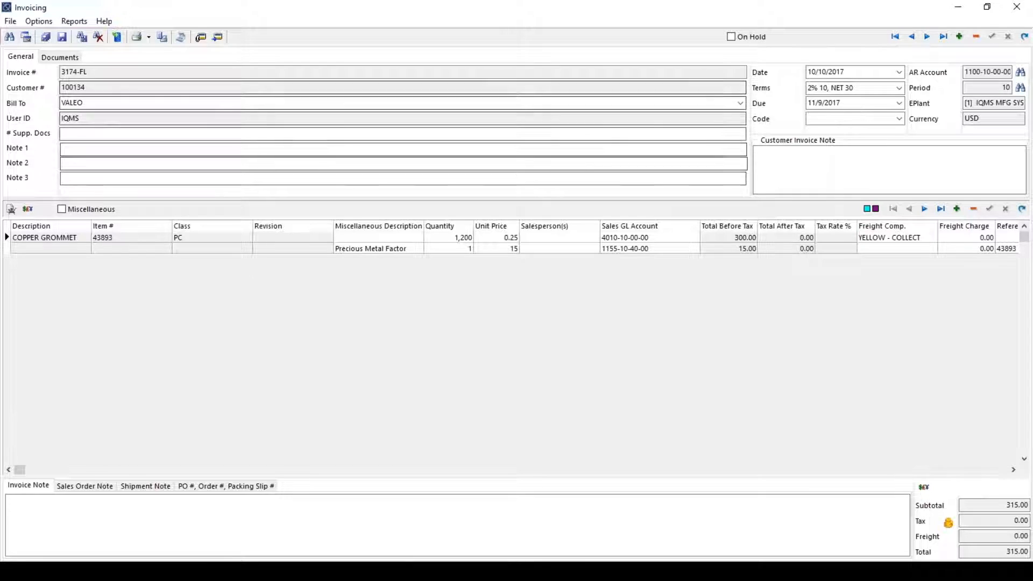
pyautogui.click(9, 37)
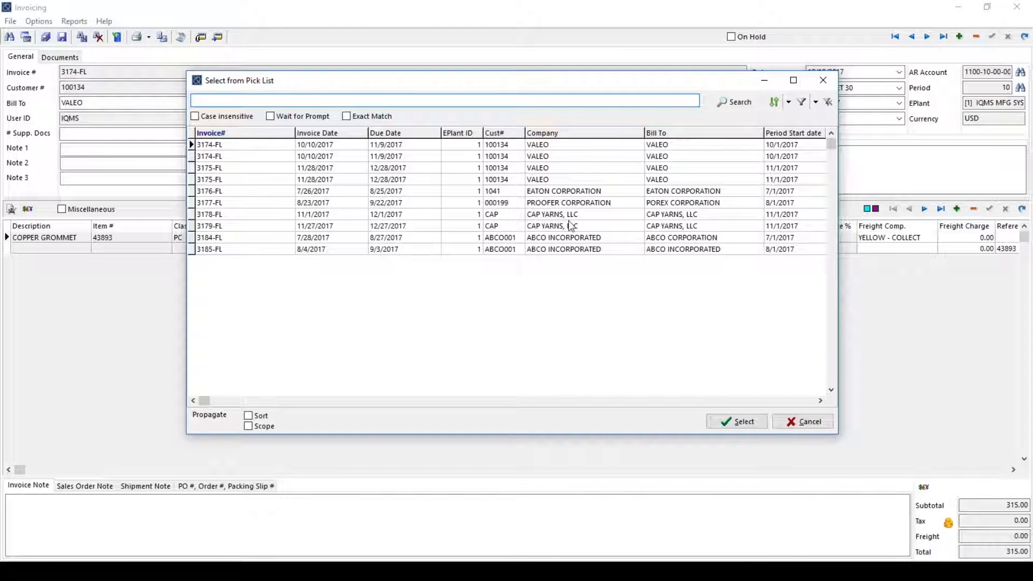
pyautogui.doubleClick(547, 145)
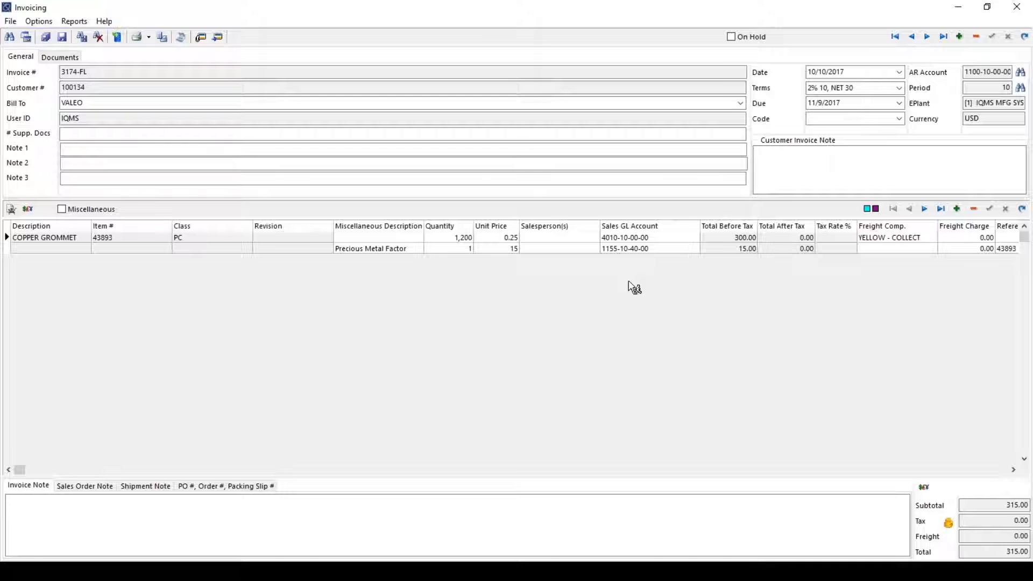
# Run the Accounts Receivable Pre-posting Batch Review report, setting Include Invoice Details to Y.
pyautogui.click(74, 22)
pyautogui.click(82, 37)
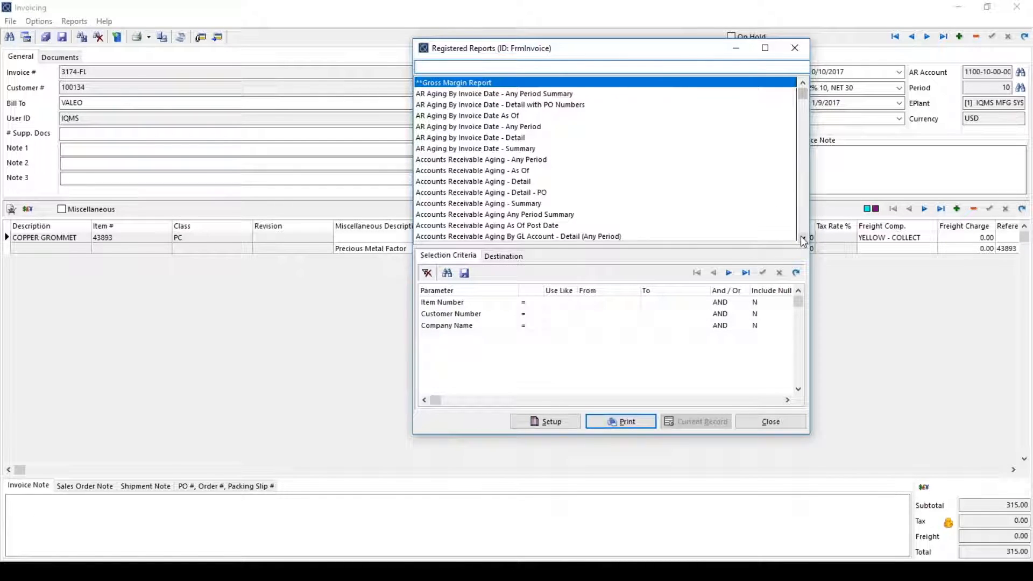
pyautogui.click(801, 238)
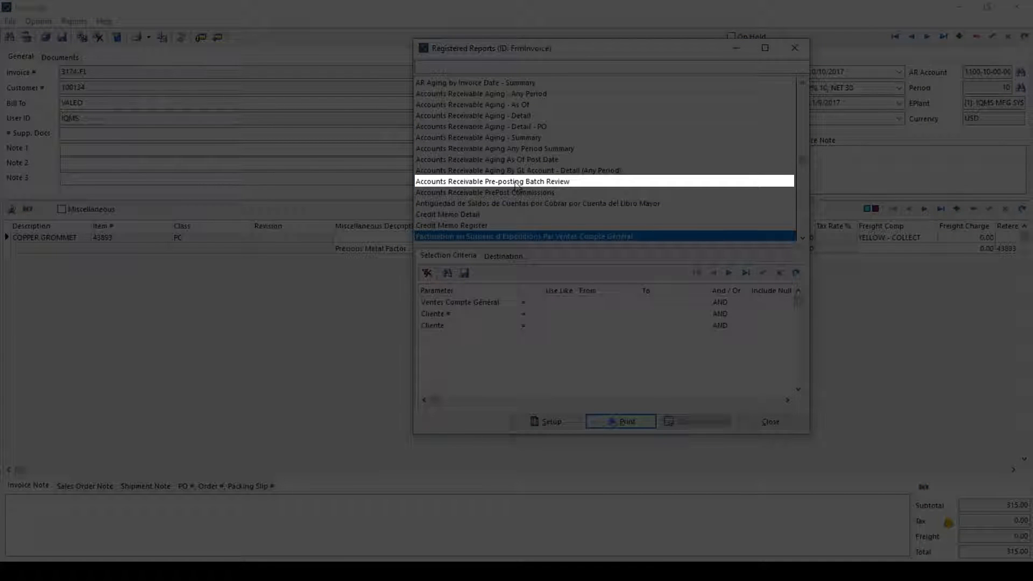
pyautogui.click(516, 183)
pyautogui.doubleClick(516, 182)
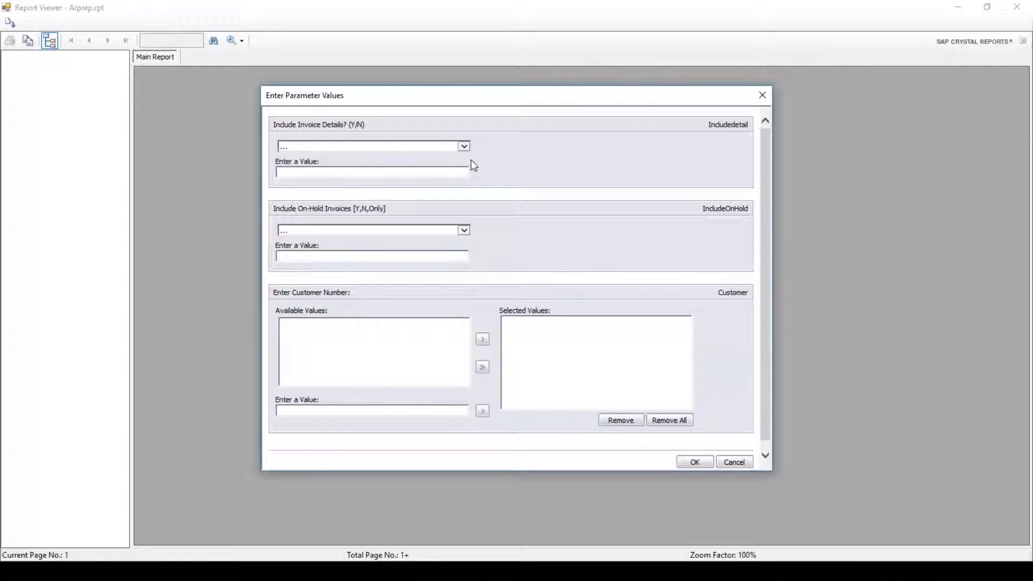
pyautogui.click(463, 147)
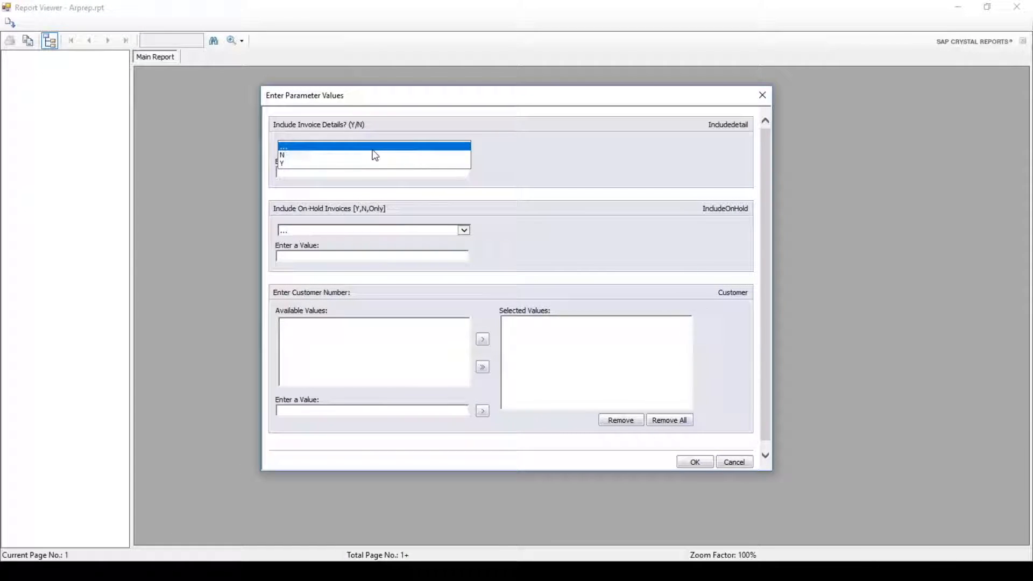
pyautogui.click(322, 163)
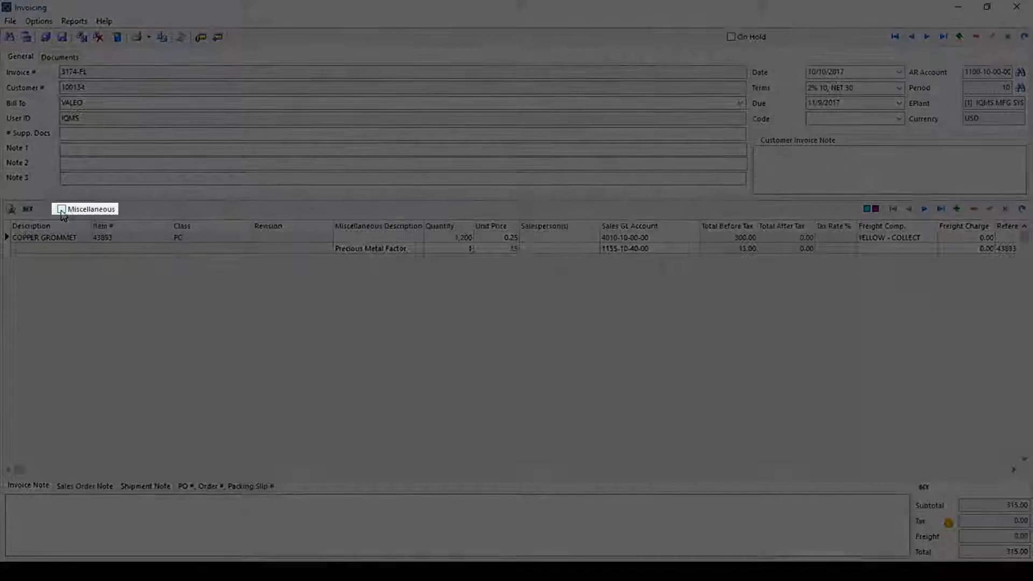
# Add a miscellaneous line to the VALEO invoice described as "special expediting charge", with quantity 1 and unit price 25.
pyautogui.click(61, 209)
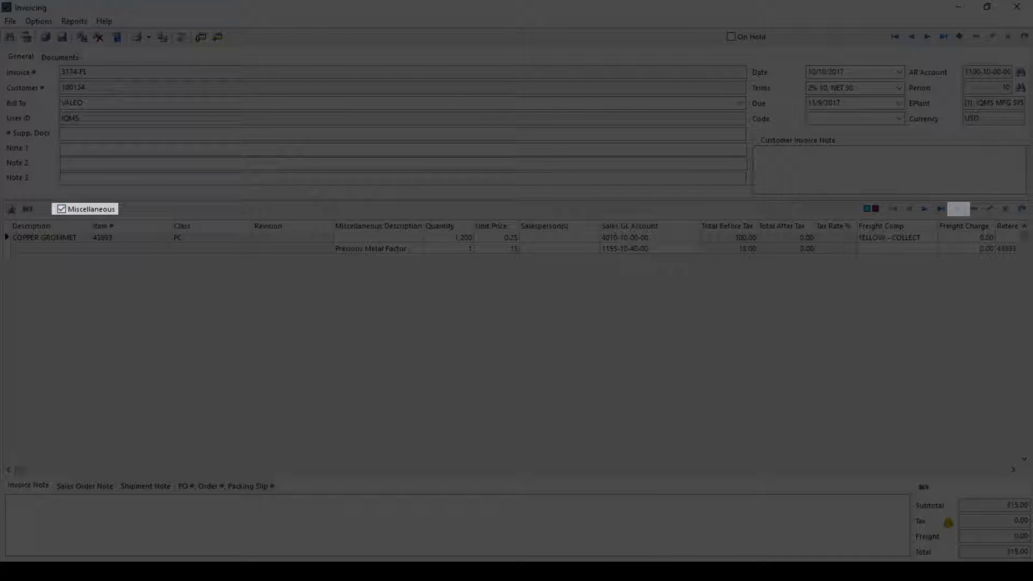
pyautogui.click(957, 209)
pyautogui.write('special expediting charge')
pyautogui.click(278, 261)
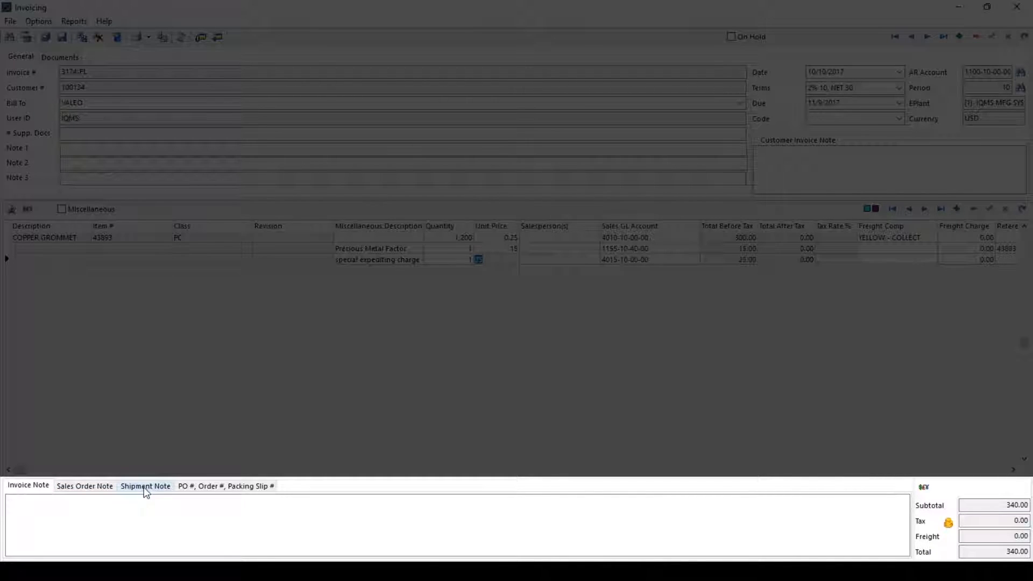
# Show the invoice's PO, order and packing slip references, and move on to the next VALEO invoice.
pyautogui.click(209, 486)
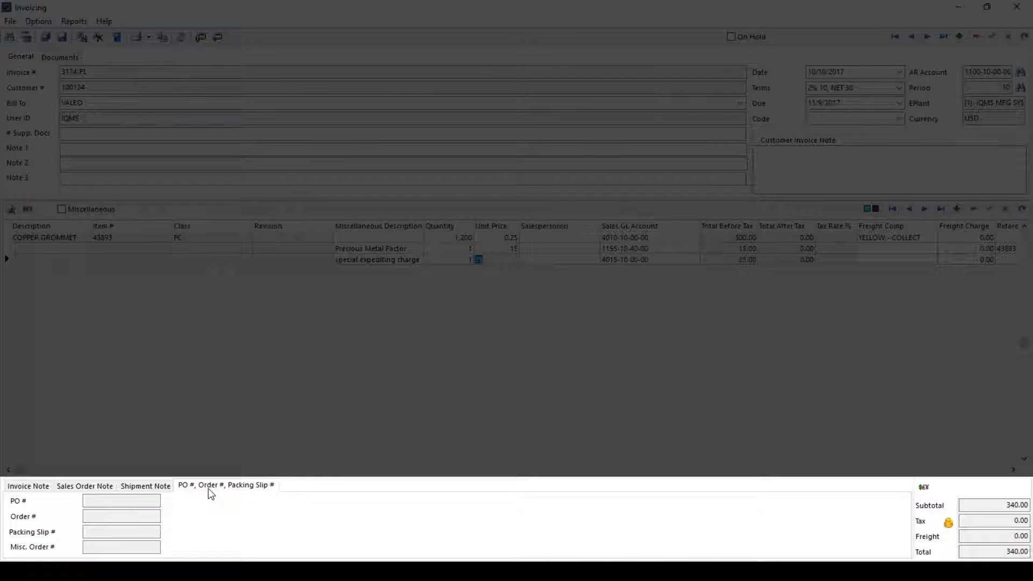
pyautogui.click(926, 36)
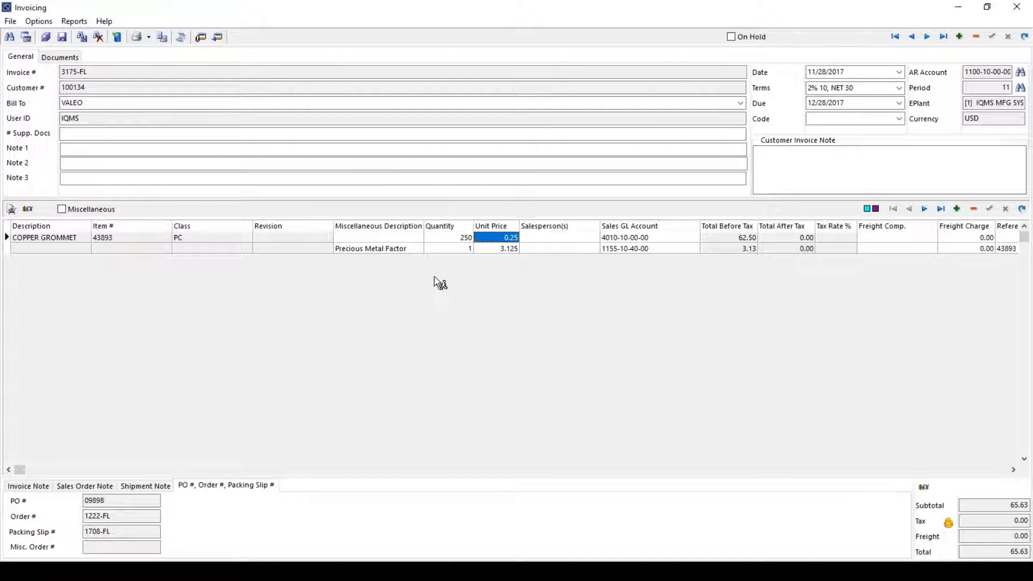
pyautogui.click(46, 19)
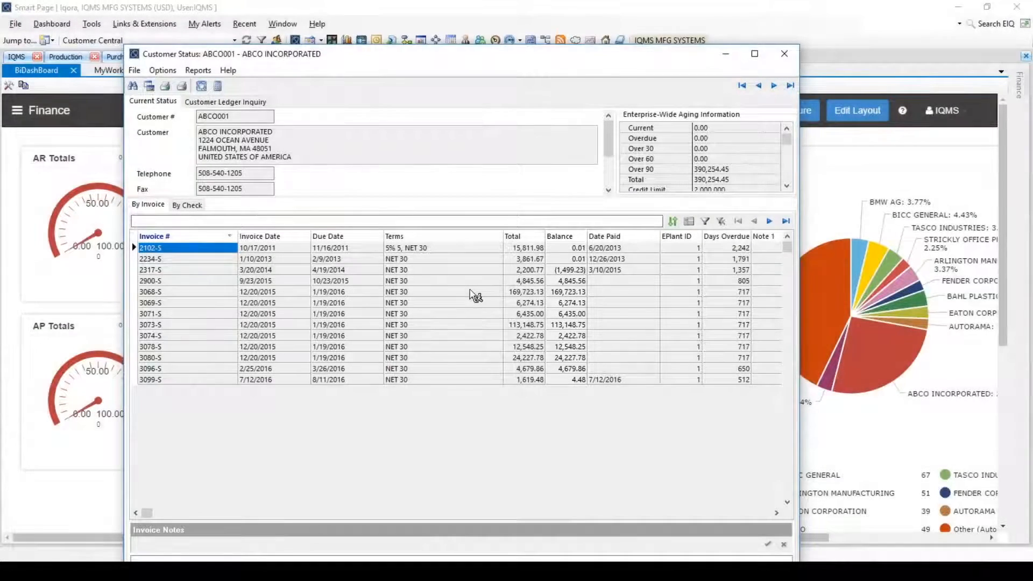
# Open posted invoice 3068-S from ABCO INCORPORATED's customer status list and choose email as its print destination.
pyautogui.rightClick(472, 292)
pyautogui.click(513, 299)
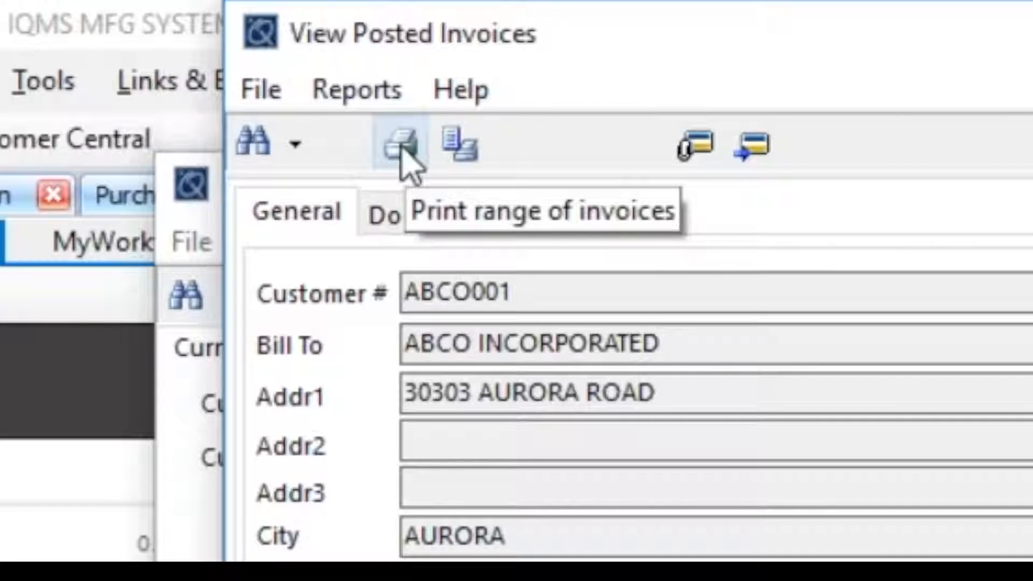
pyautogui.click(401, 153)
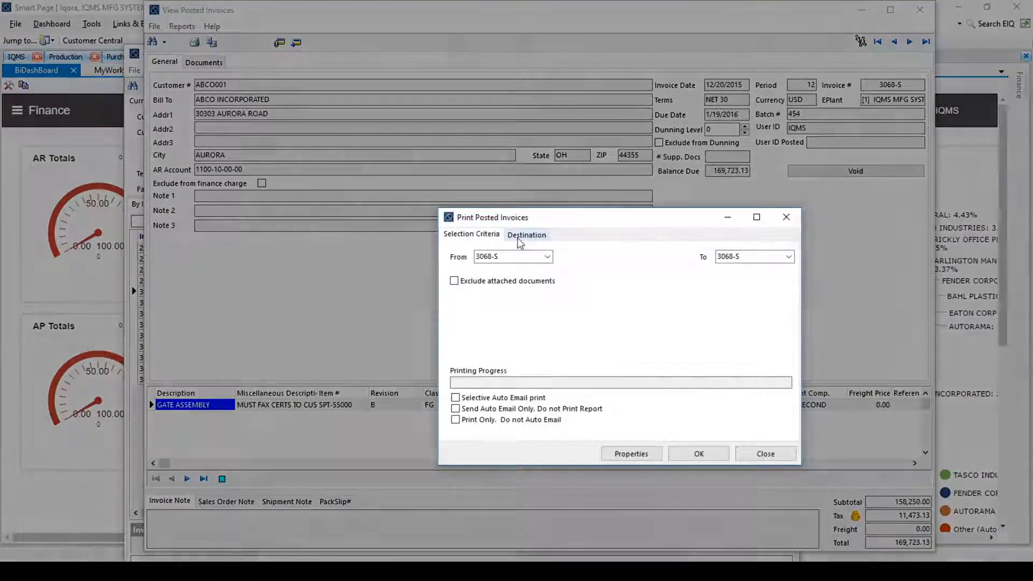
pyautogui.click(520, 241)
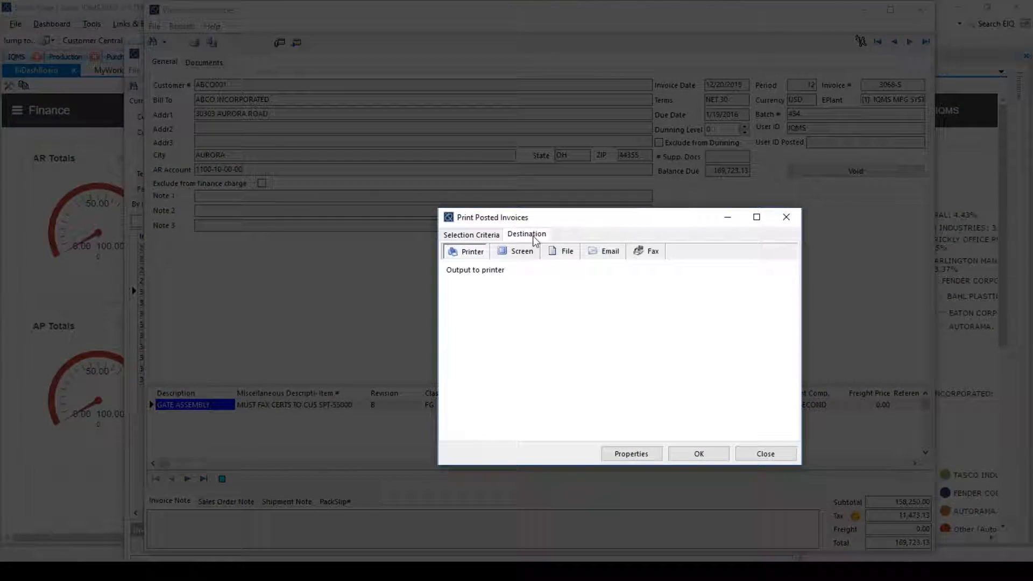
pyautogui.click(606, 252)
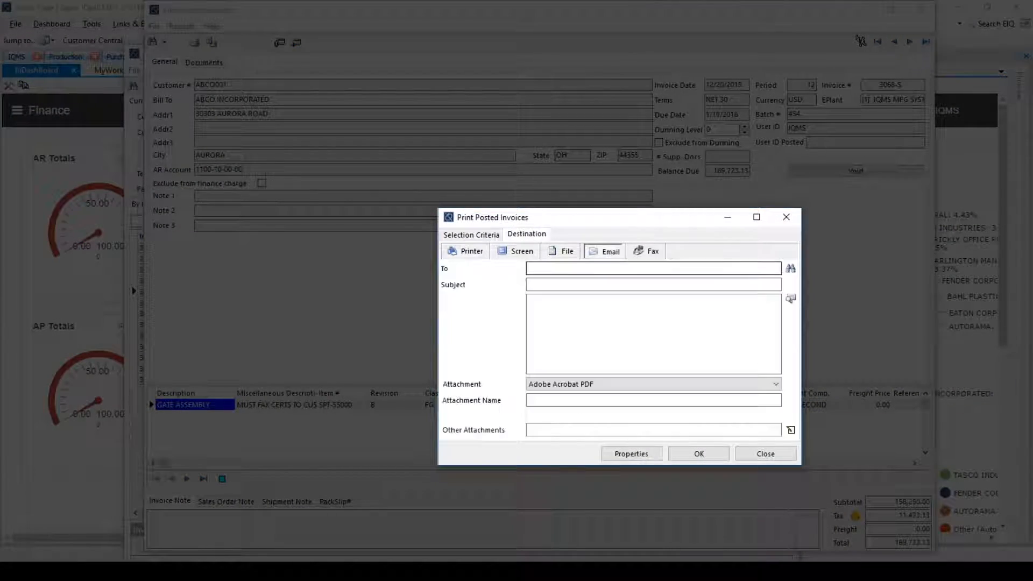
# Address the invoice email to the first contact in the customer pick list and enter the subject "Missing Invoice".
pyautogui.click(791, 268)
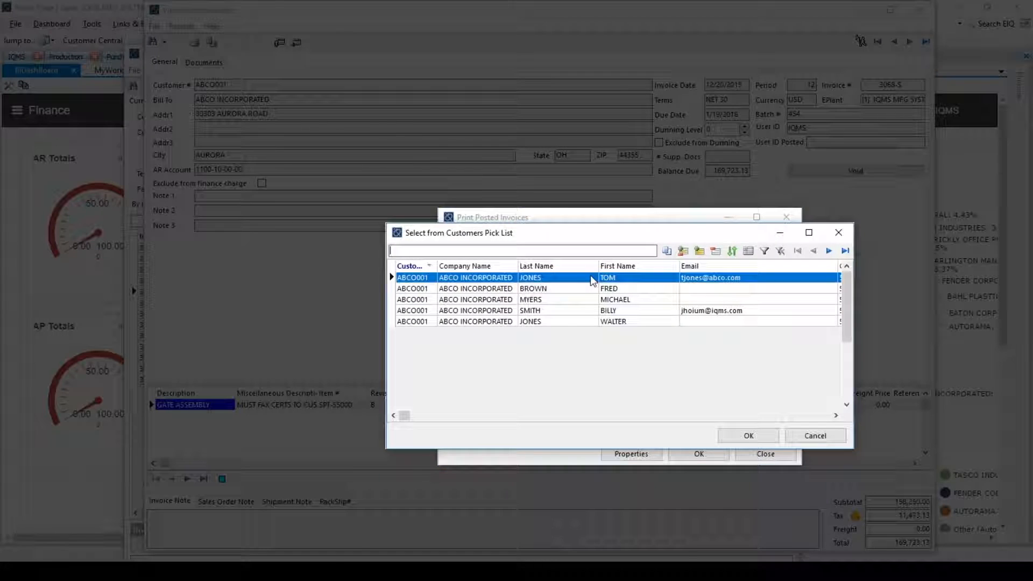
pyautogui.click(751, 433)
pyautogui.click(640, 284)
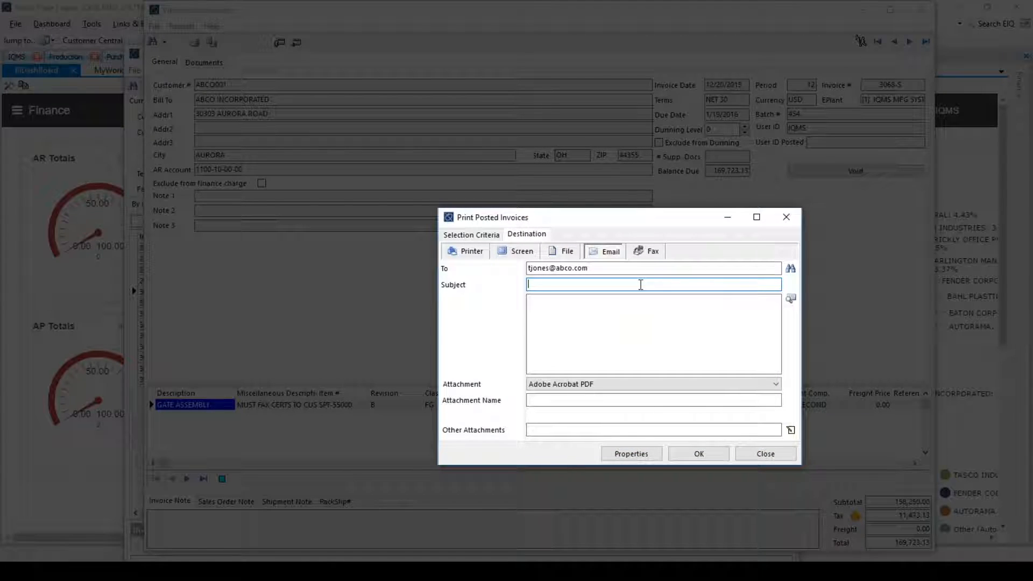
pyautogui.write('Missing Invoice')
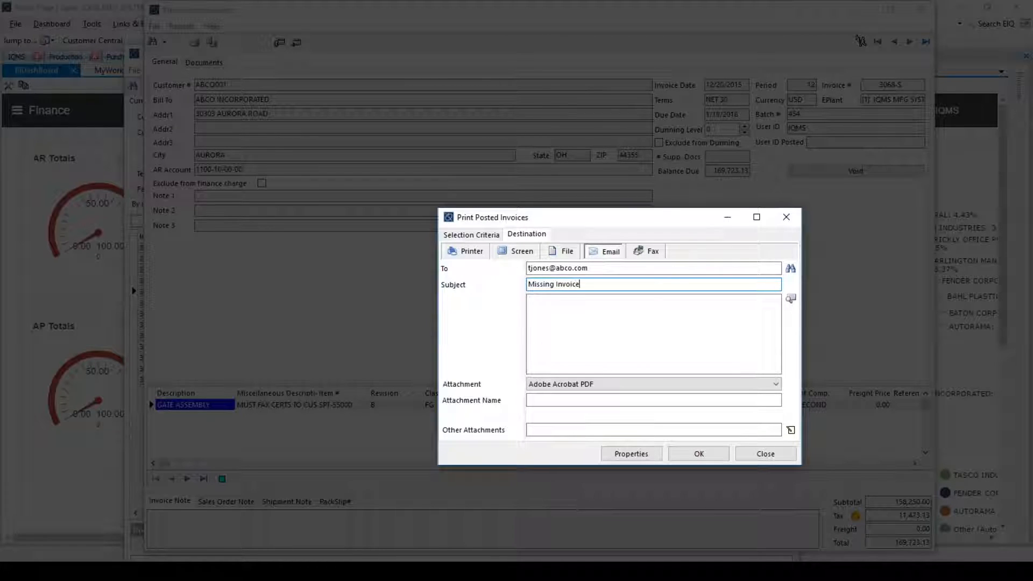
pyautogui.press('Tab')
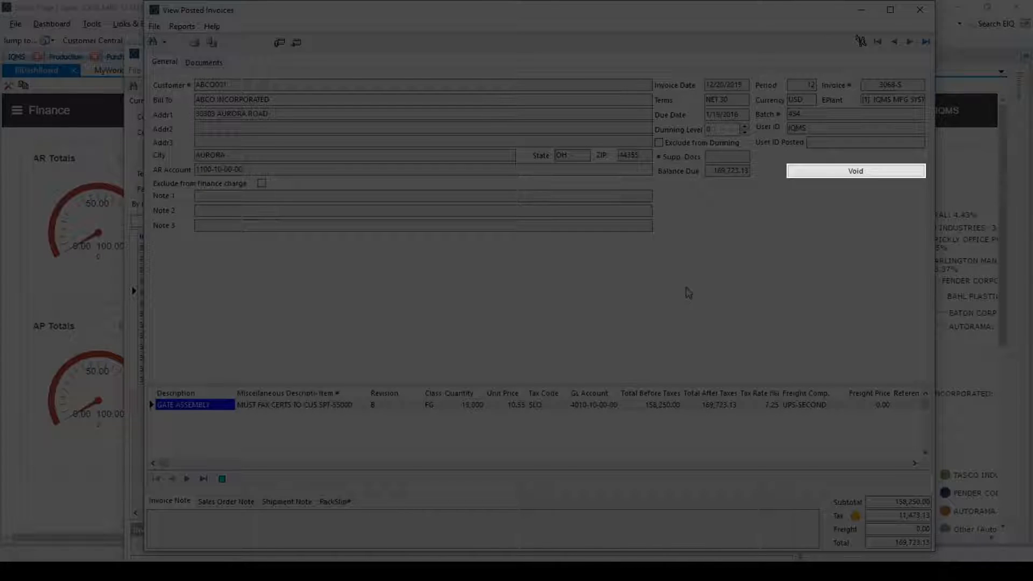
pyautogui.click(836, 180)
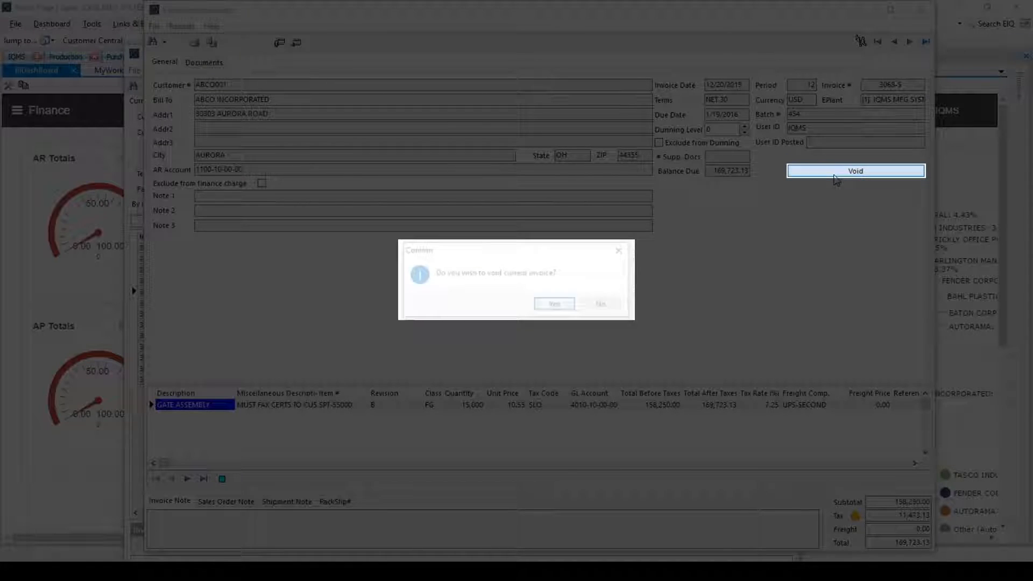
pyautogui.click(554, 305)
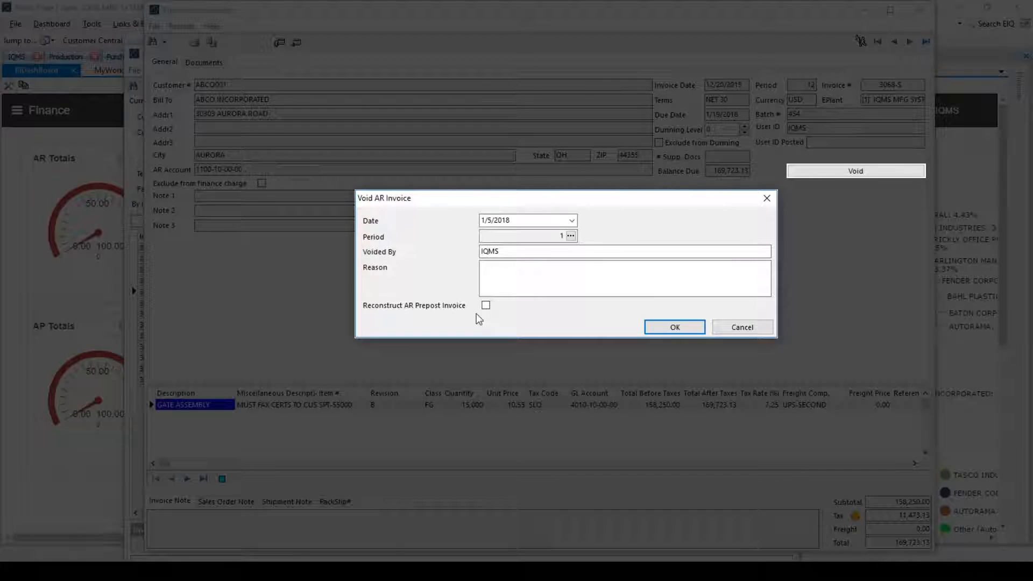
pyautogui.click(725, 327)
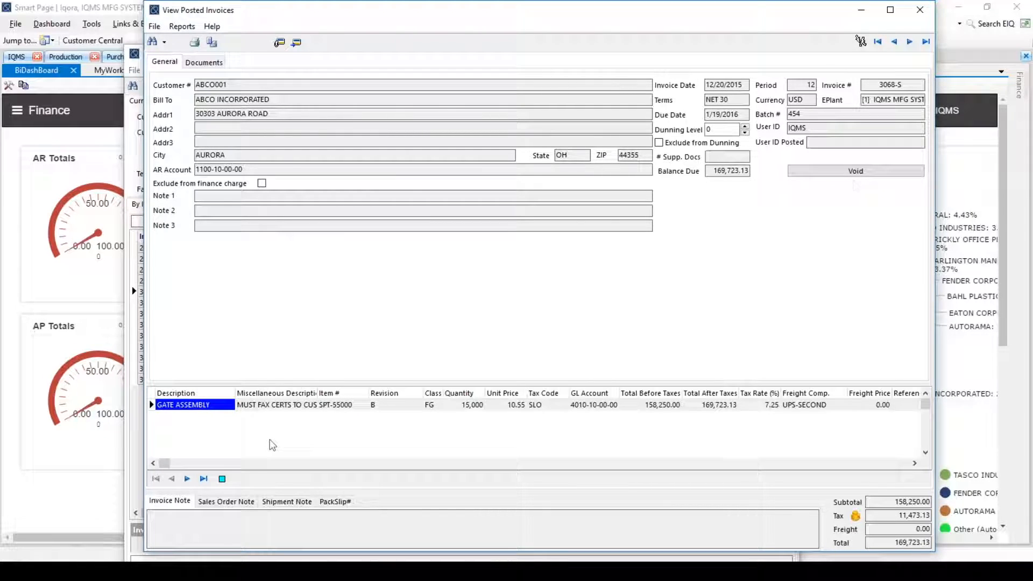
# View the posted invoice's sales order note and packing slip references, and check the jump options for its packing slip and sales order.
pyautogui.click(233, 502)
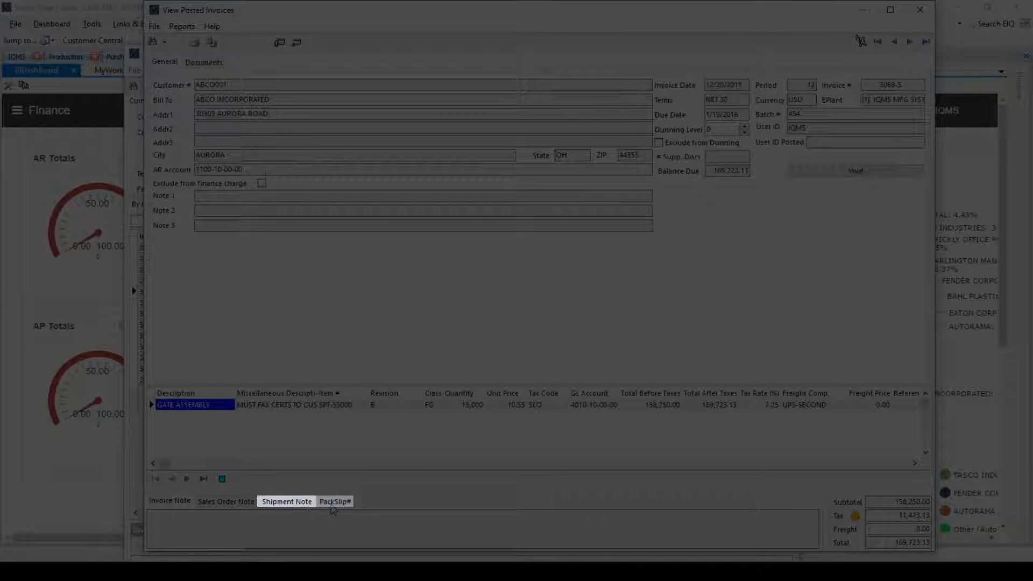
pyautogui.click(347, 506)
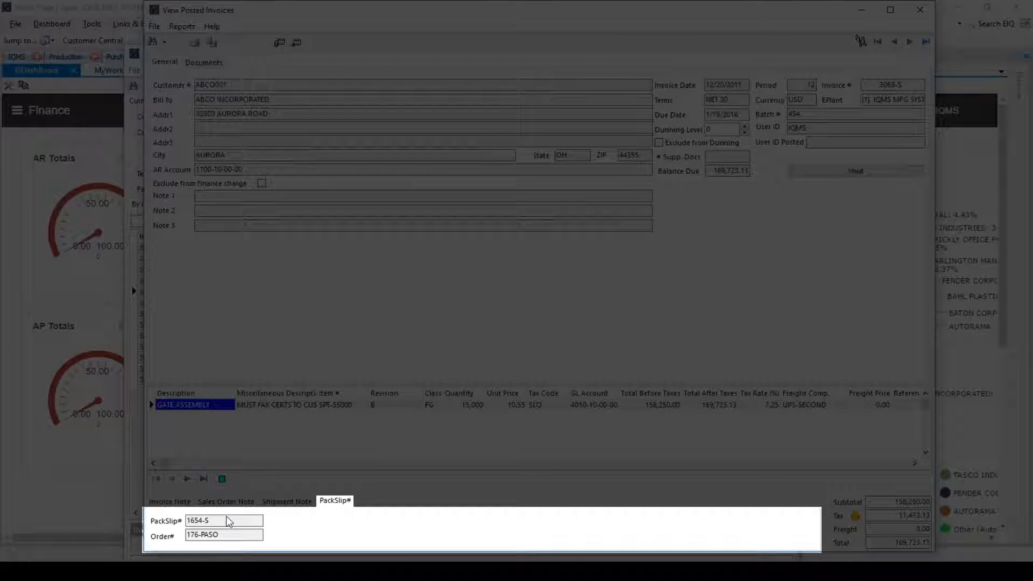
pyautogui.rightClick(213, 522)
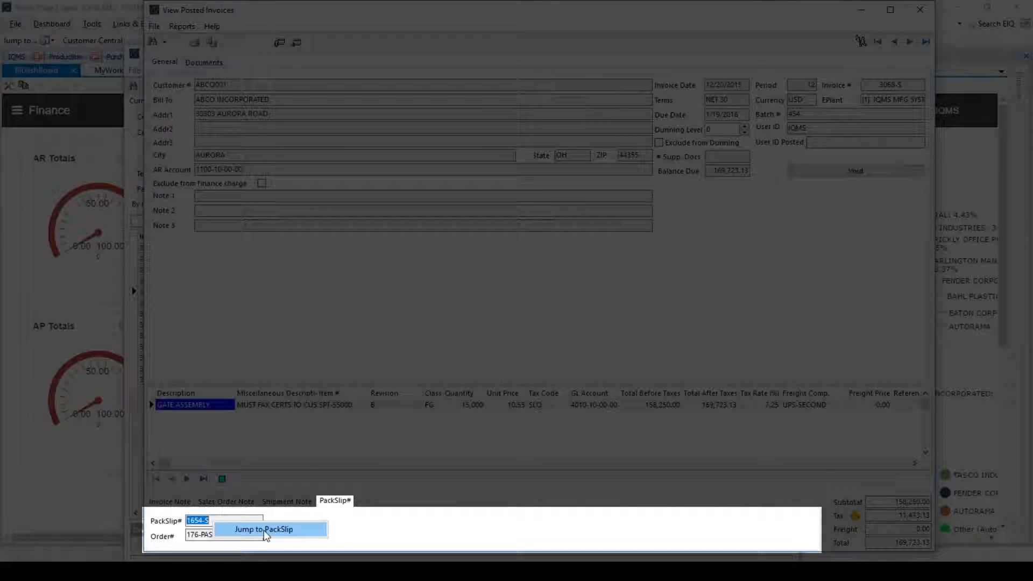
pyautogui.rightClick(203, 534)
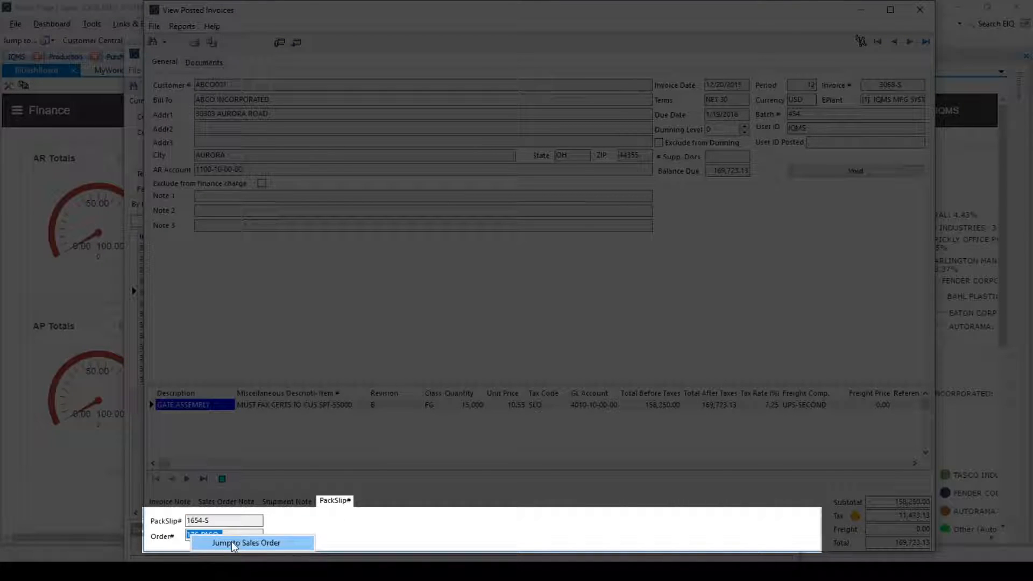
pyautogui.click(432, 522)
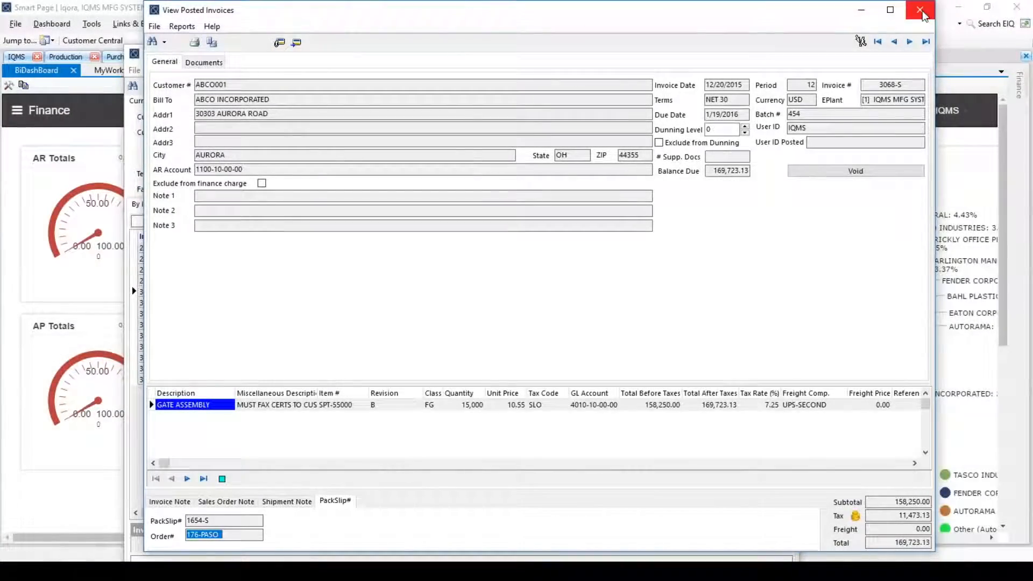
# Close the posted invoice and bring up the customer ledger inquiry for invoice 3068-S.
pyautogui.click(920, 9)
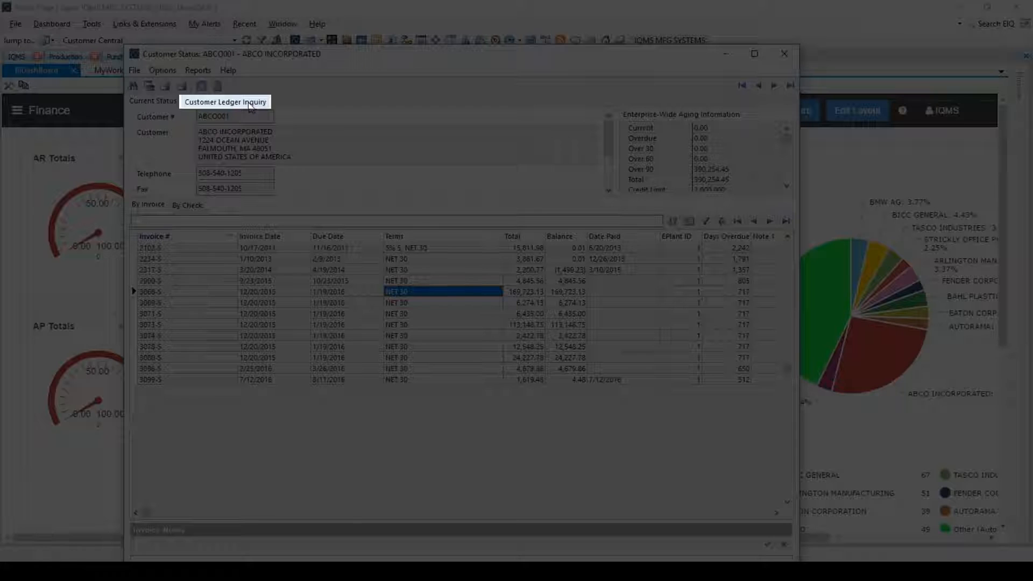
pyautogui.click(250, 105)
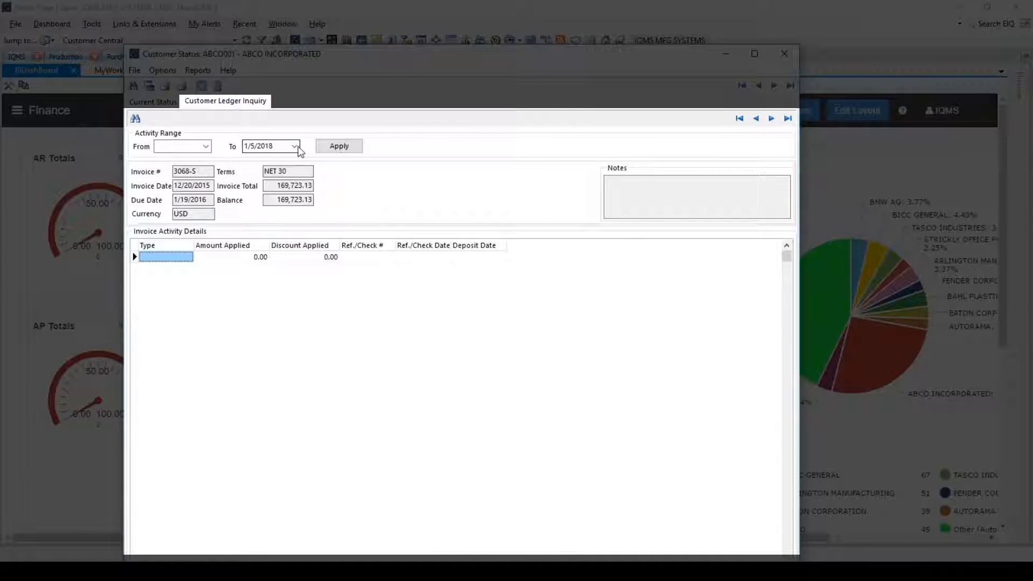
# Filter the customer ledger inquiry to activity from 1/1/2015 to 1/5/2018, and return to the customer's current status.
pyautogui.click(207, 146)
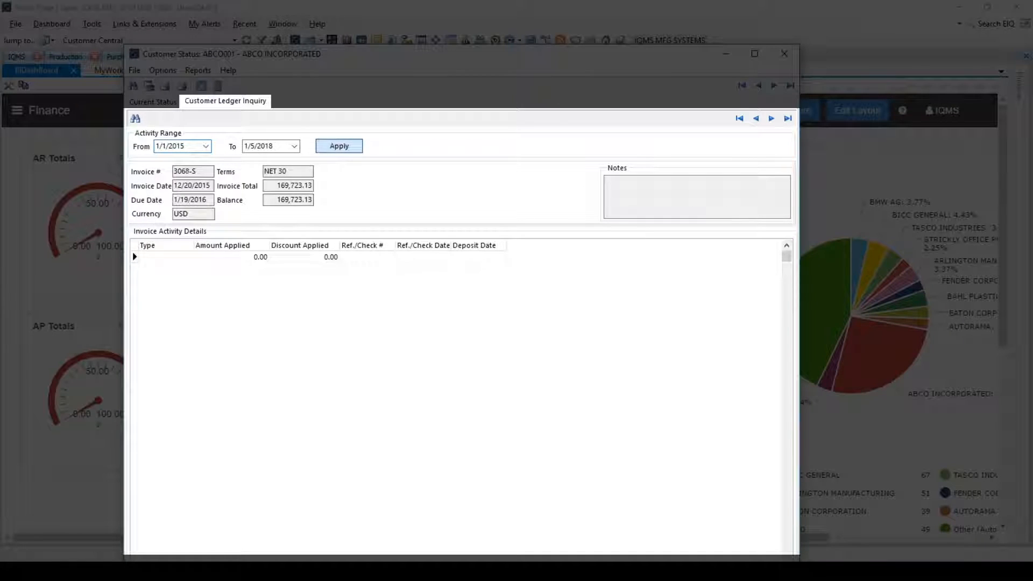
pyautogui.click(339, 146)
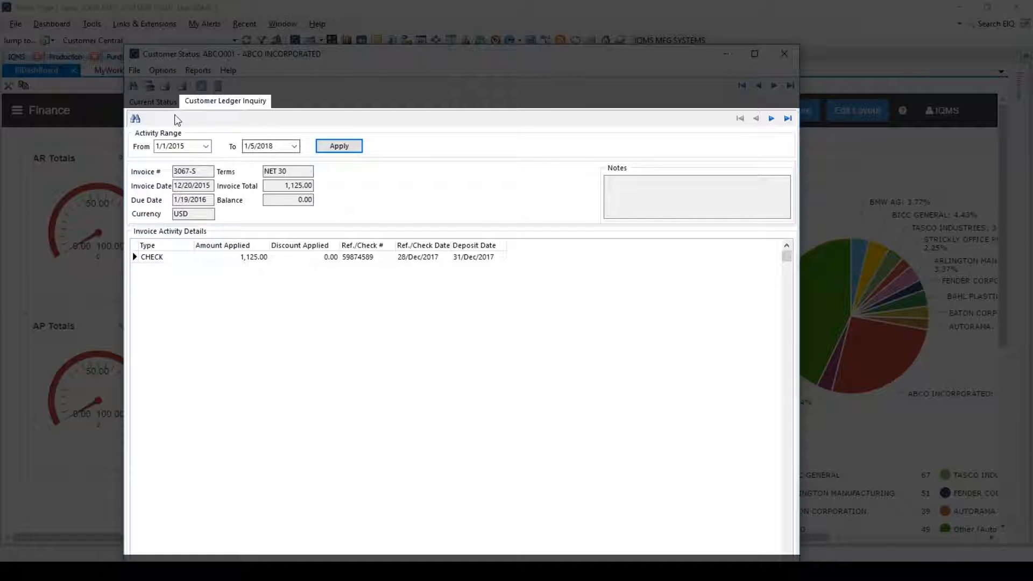
pyautogui.click(153, 102)
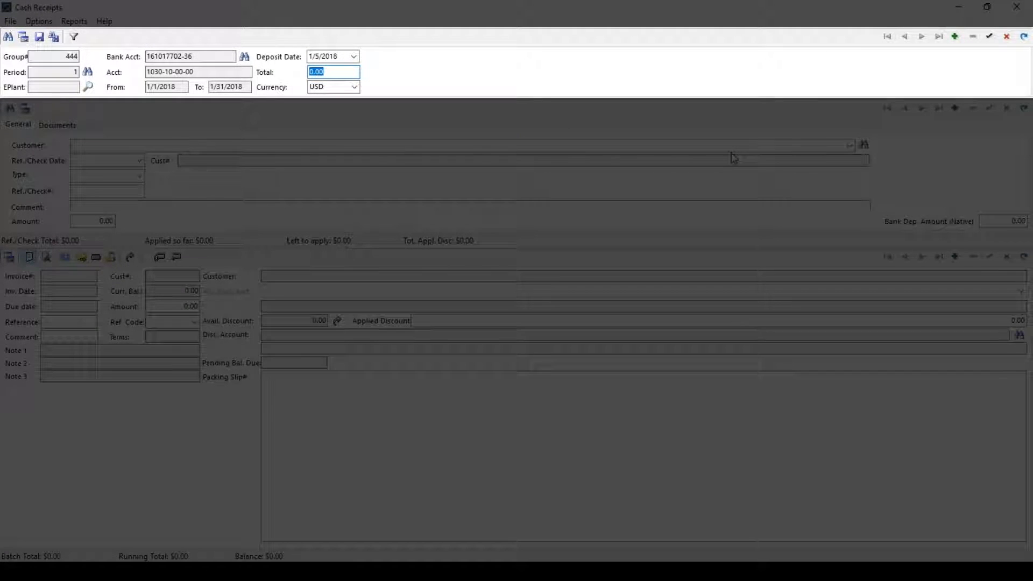
# Save the cash receipts batch with a total of 5,800.00 and add a receipt for customer ABCO INCORPORATED.
pyautogui.write('58000')
pyautogui.click(989, 36)
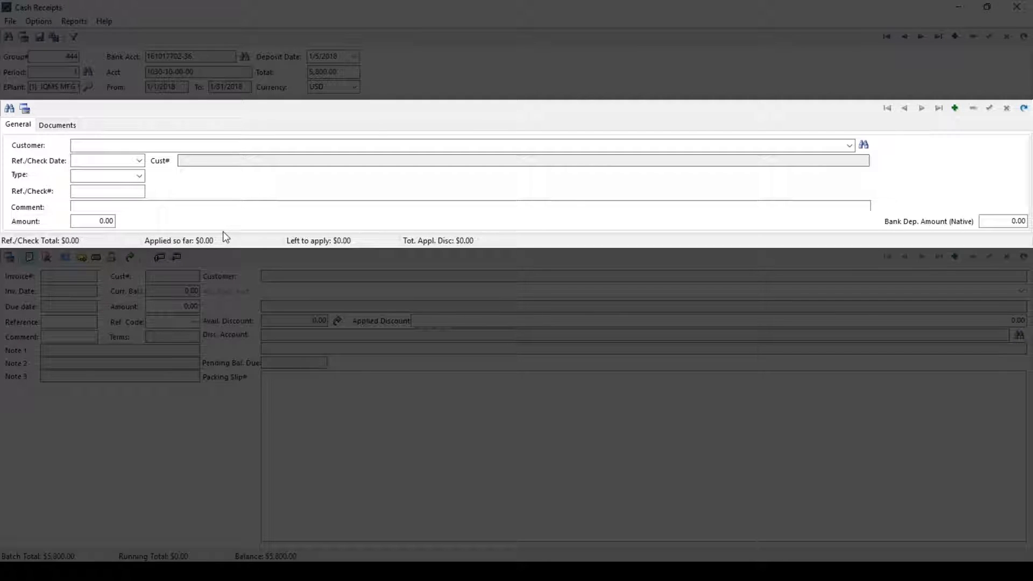
pyautogui.click(955, 109)
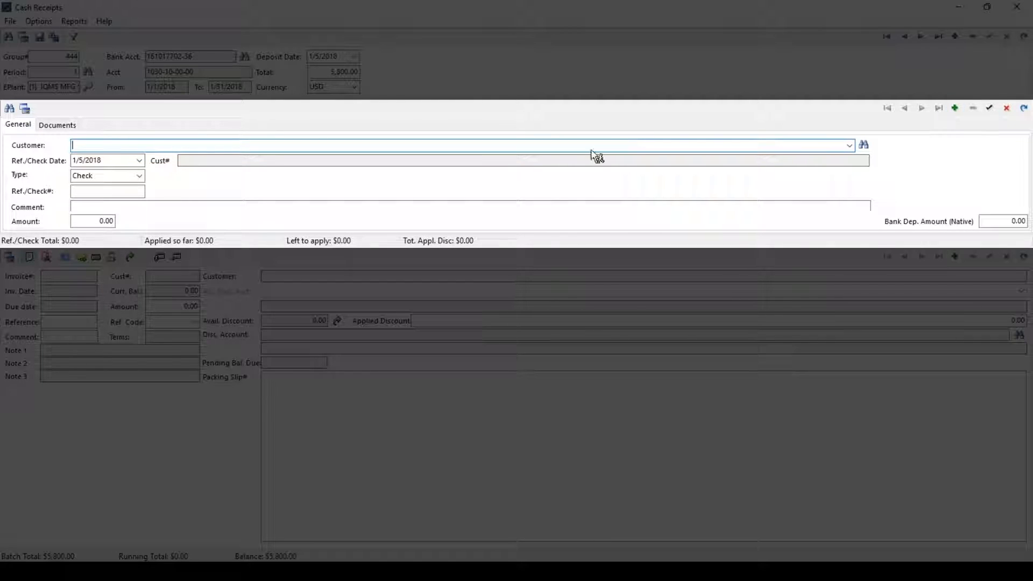
pyautogui.click(864, 144)
pyautogui.doubleClick(415, 317)
# Enter check number 98766 with an amount of 5,000.00 on the receipt and save it.
pyautogui.click(134, 192)
pyautogui.write('987')
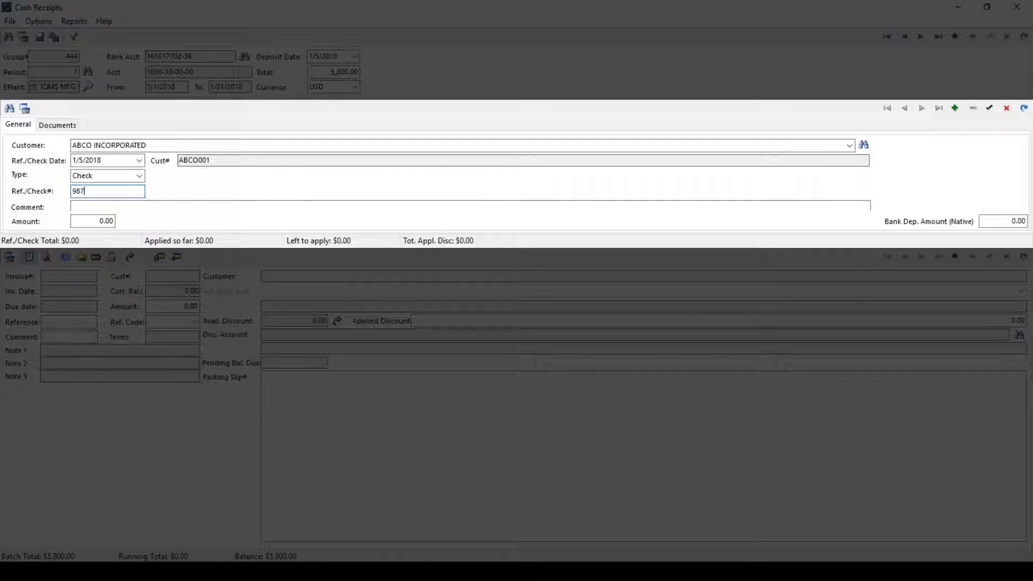
pyautogui.press('Tab')
pyautogui.press('Tab')
pyautogui.write('5')
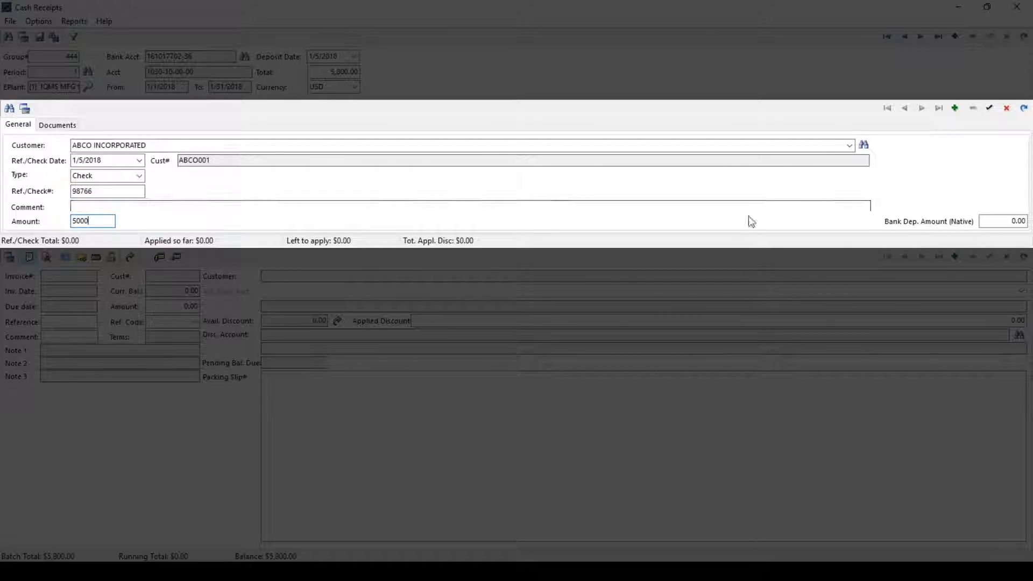
pyautogui.click(988, 108)
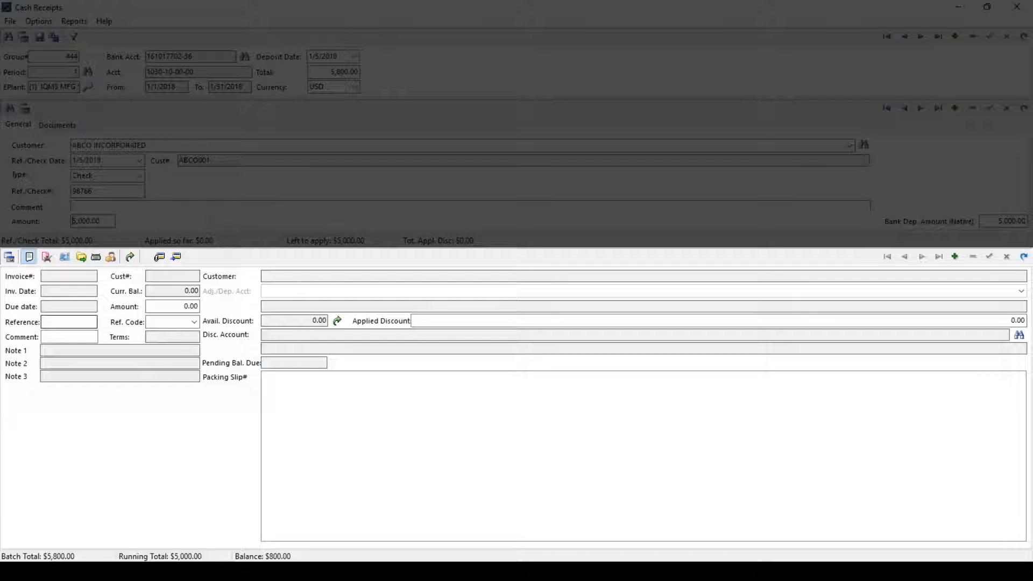
# Look through ABCO INCORPORATED's open invoice items and the alternative receipt entry modes, including entry by packing slip.
pyautogui.click(29, 259)
pyautogui.click(955, 257)
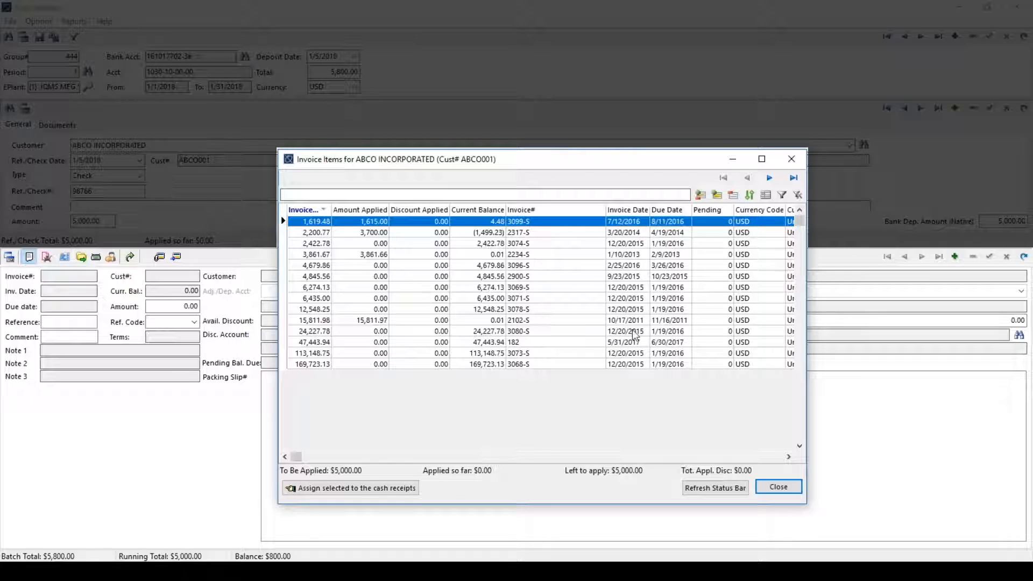
pyautogui.click(778, 487)
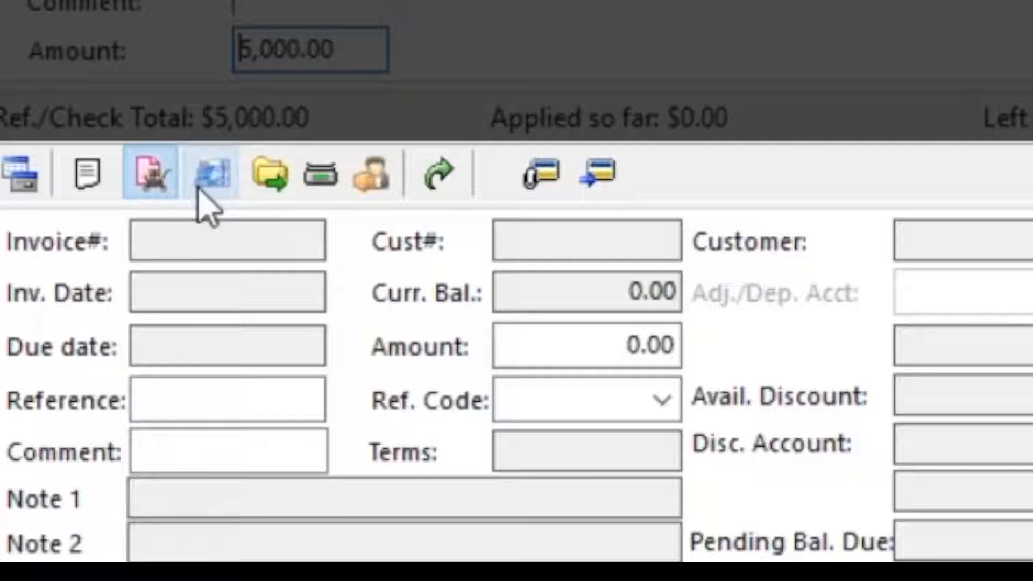
pyautogui.click(216, 187)
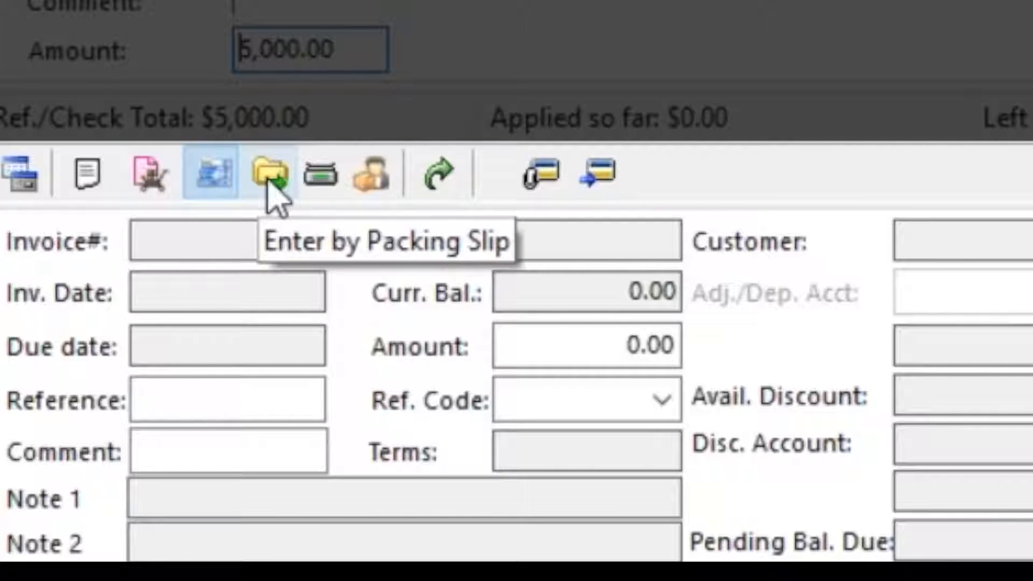
pyautogui.click(269, 181)
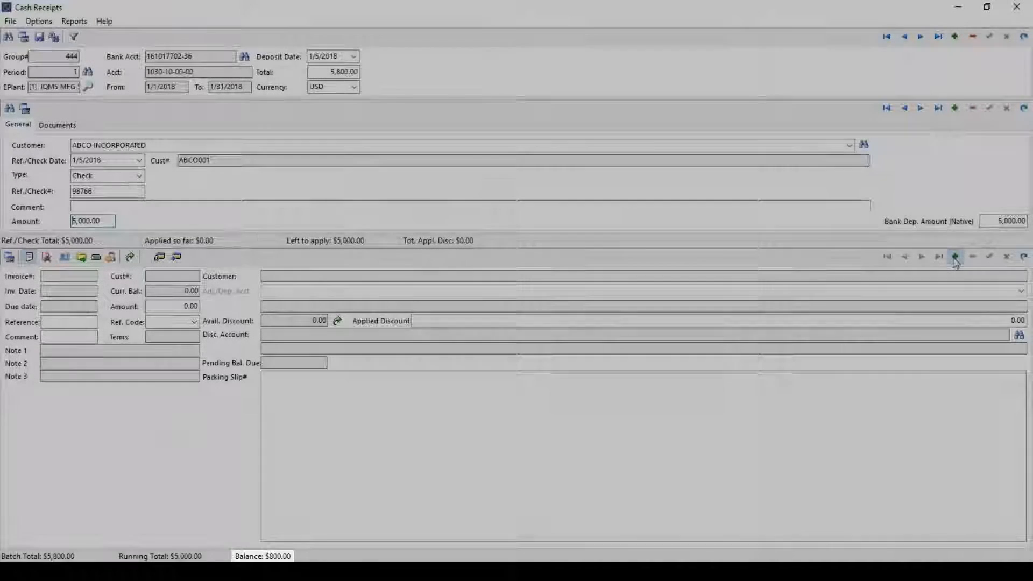
# Assign invoice 3069-S to the cash receipt, applying 5,000.00 of the check to it.
pyautogui.click(955, 257)
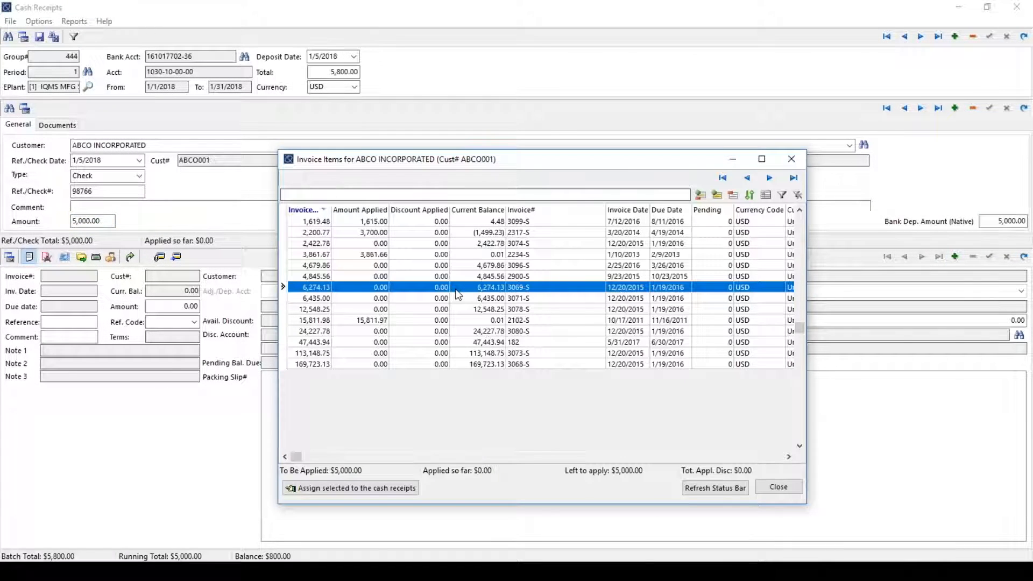
pyautogui.click(350, 488)
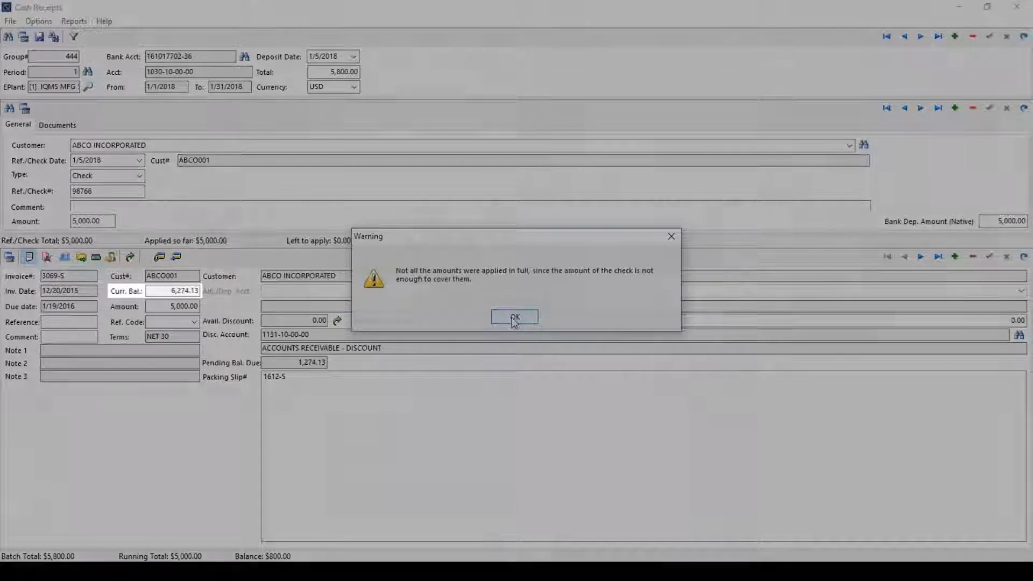
pyautogui.click(515, 319)
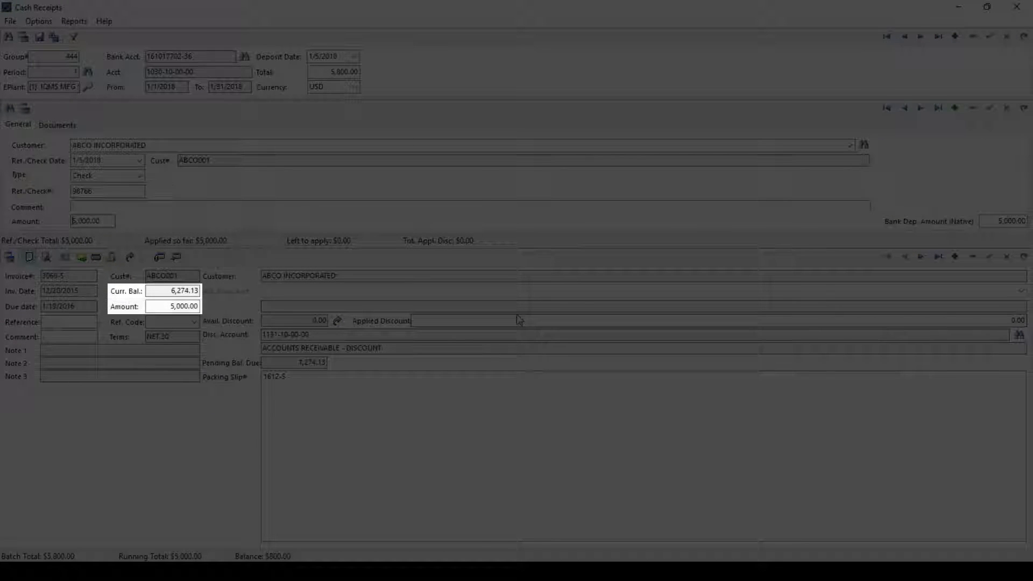